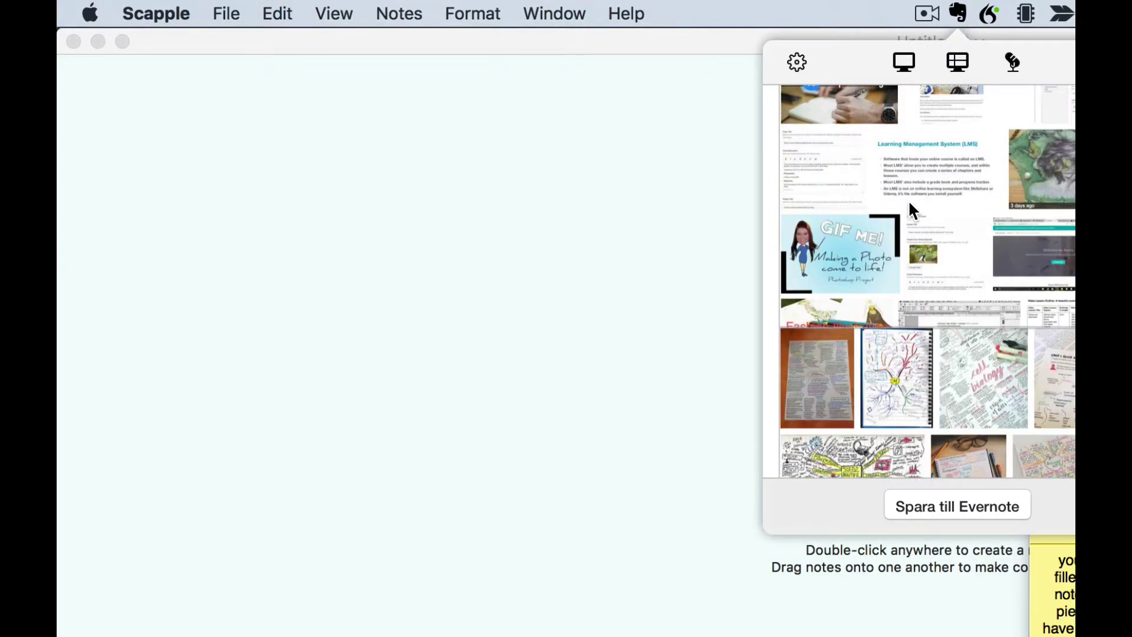
scroll(908, 200, "up", 5)
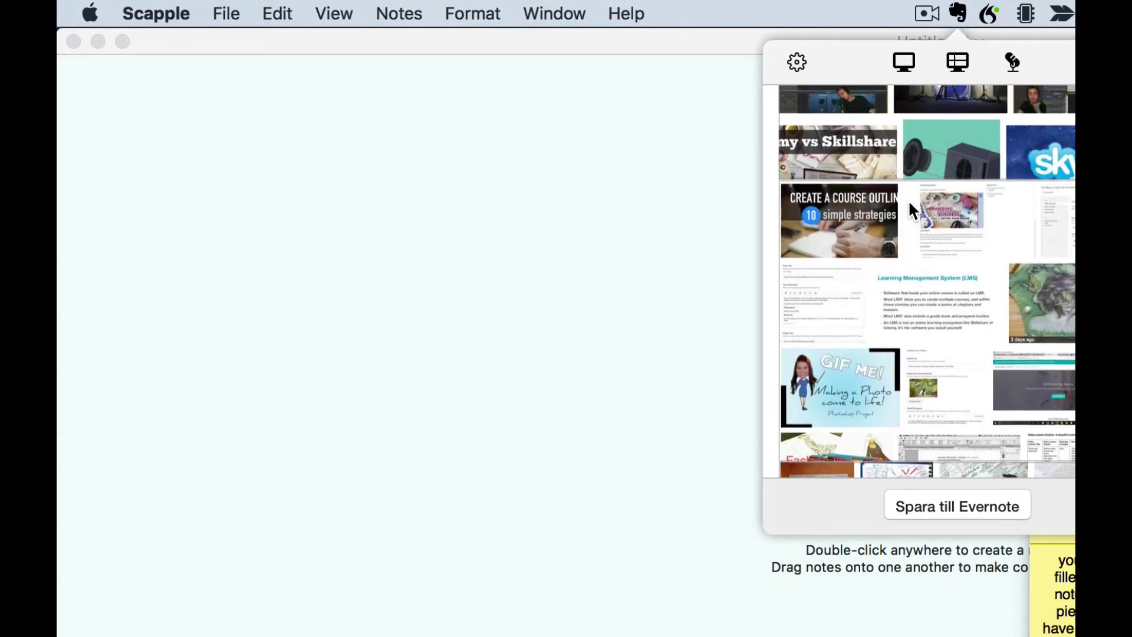
scroll(909, 199, "up", 3)
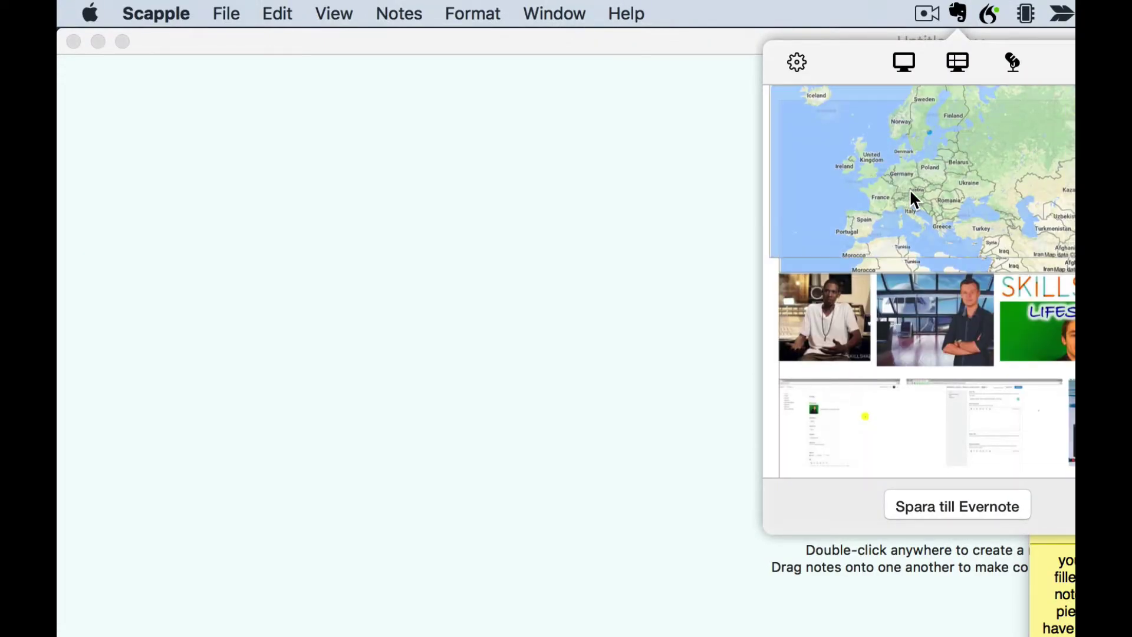
left_click_drag(909, 189, 341, 374)
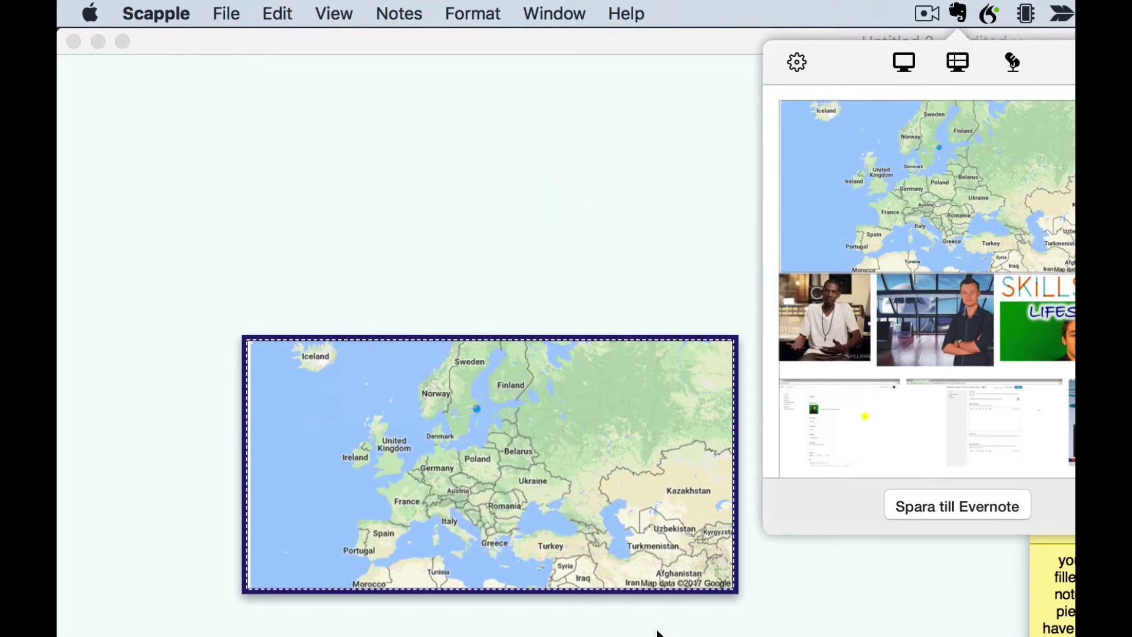
Close the Evernote clip panel and shrink the Europe map image by its corner.
left_click(739, 595)
left_click_drag(734, 588, 658, 517)
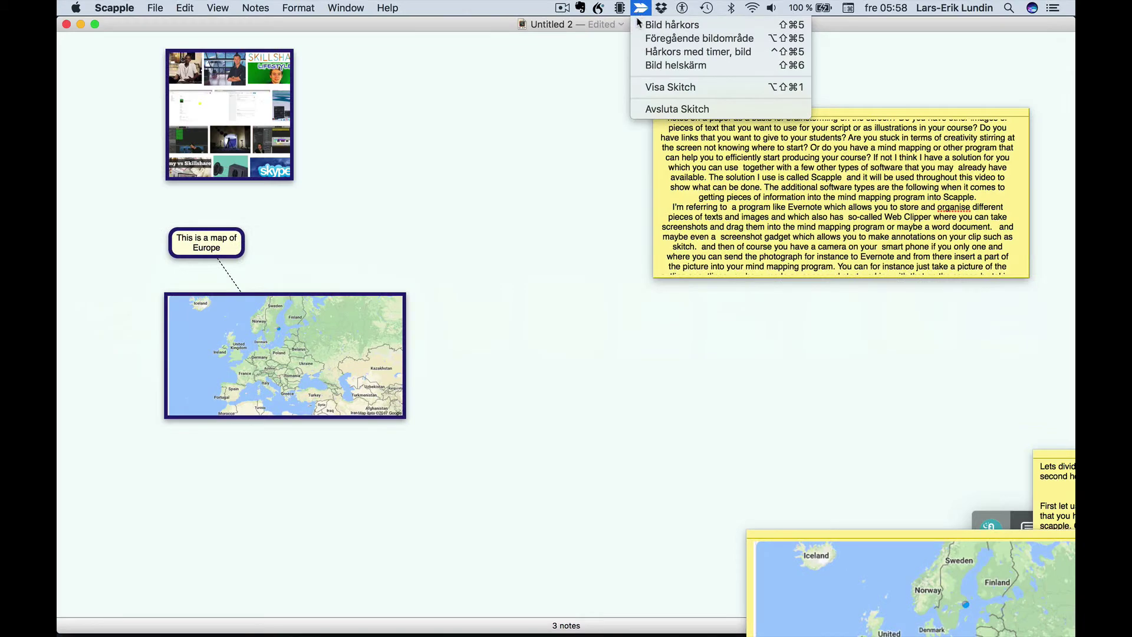
Take a Skitch crosshair screenshot of the area around the Europe map.
left_click(642, 8)
left_click(645, 28)
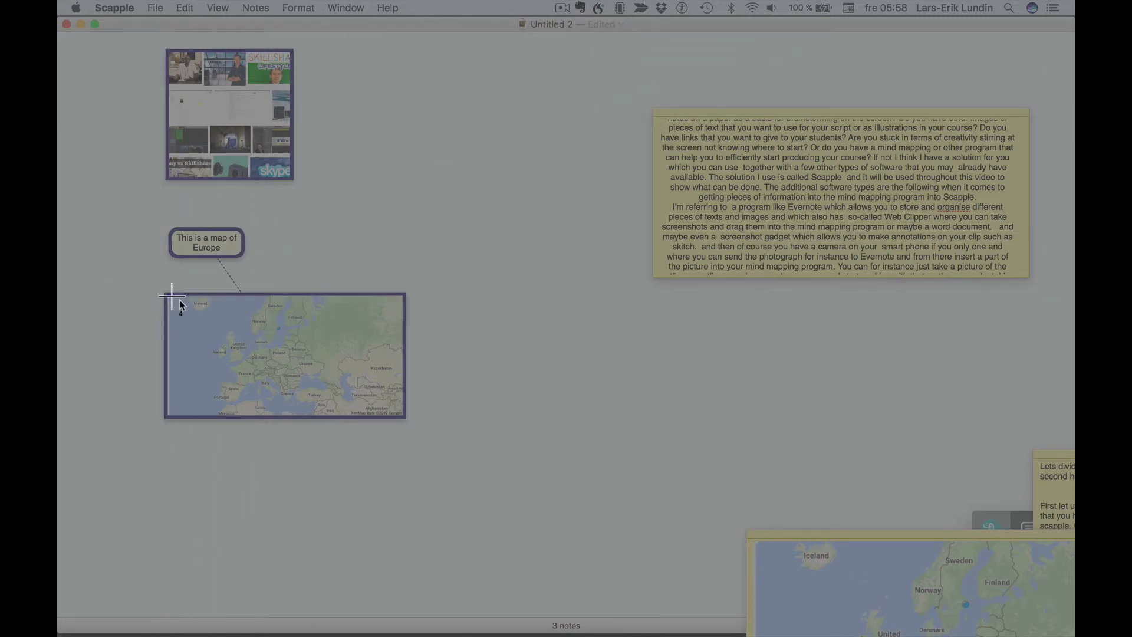
left_click_drag(168, 294, 402, 425)
Add the red text label 'Map of Europe' across the top of the capture.
left_click(400, 418)
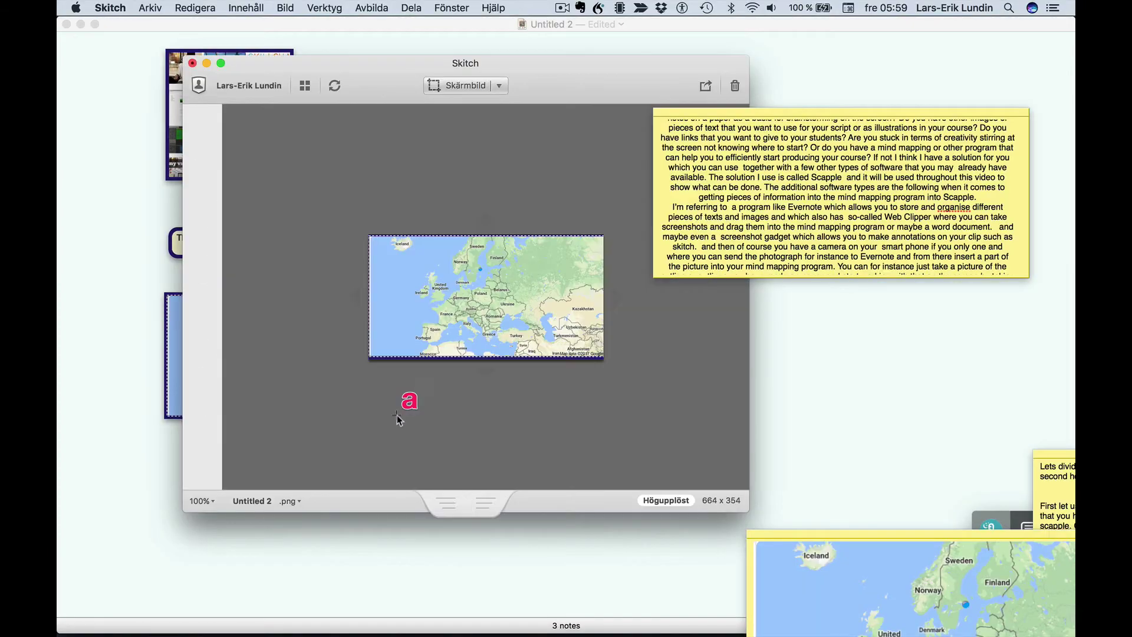
type("Map of -europe")
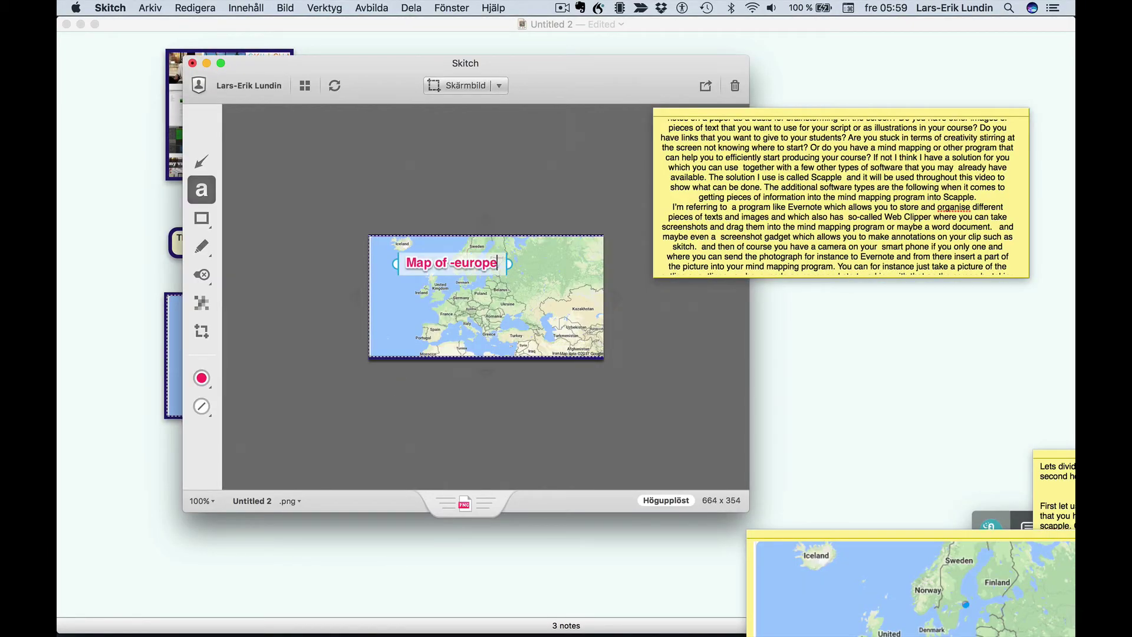
key("BackSpace")
key("BackSpace")
key("BackSpace")
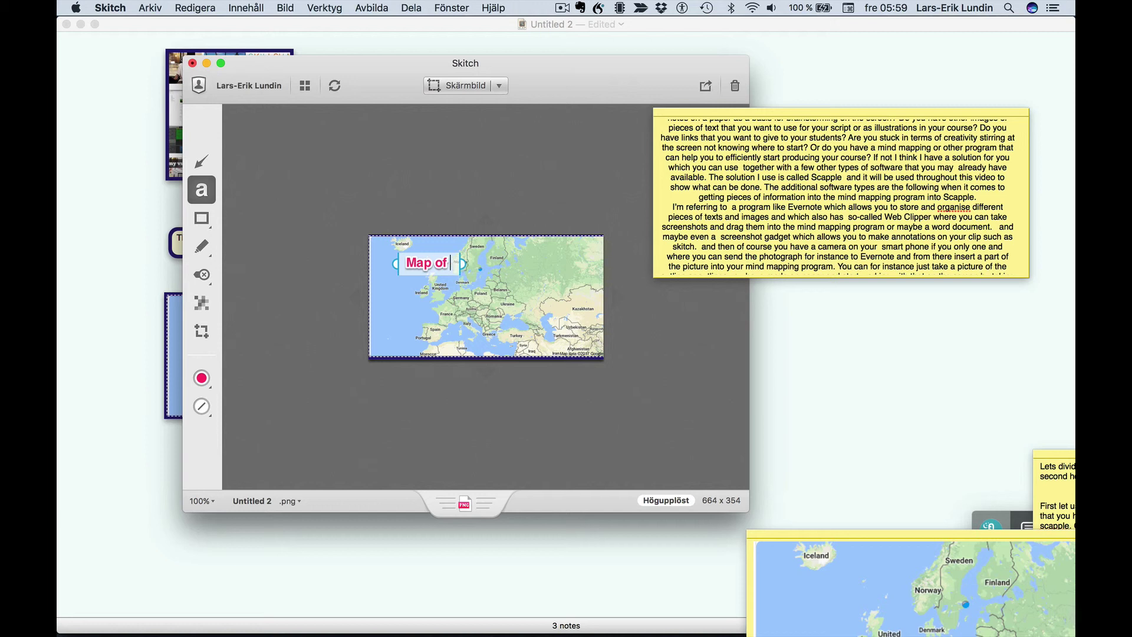
type("Europe")
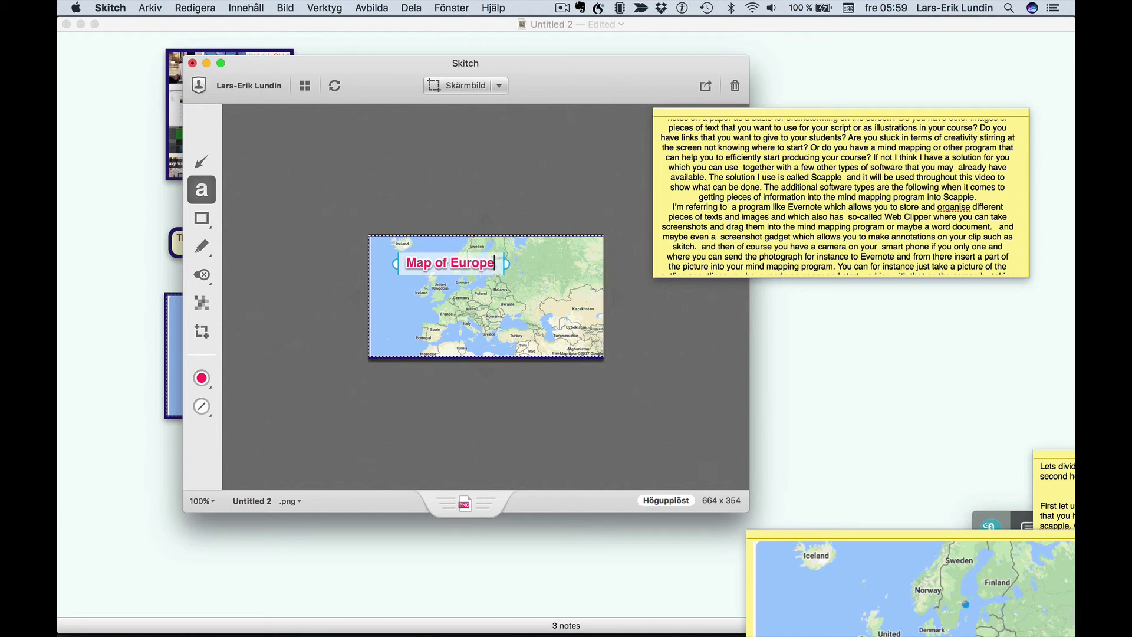
left_click(316, 327)
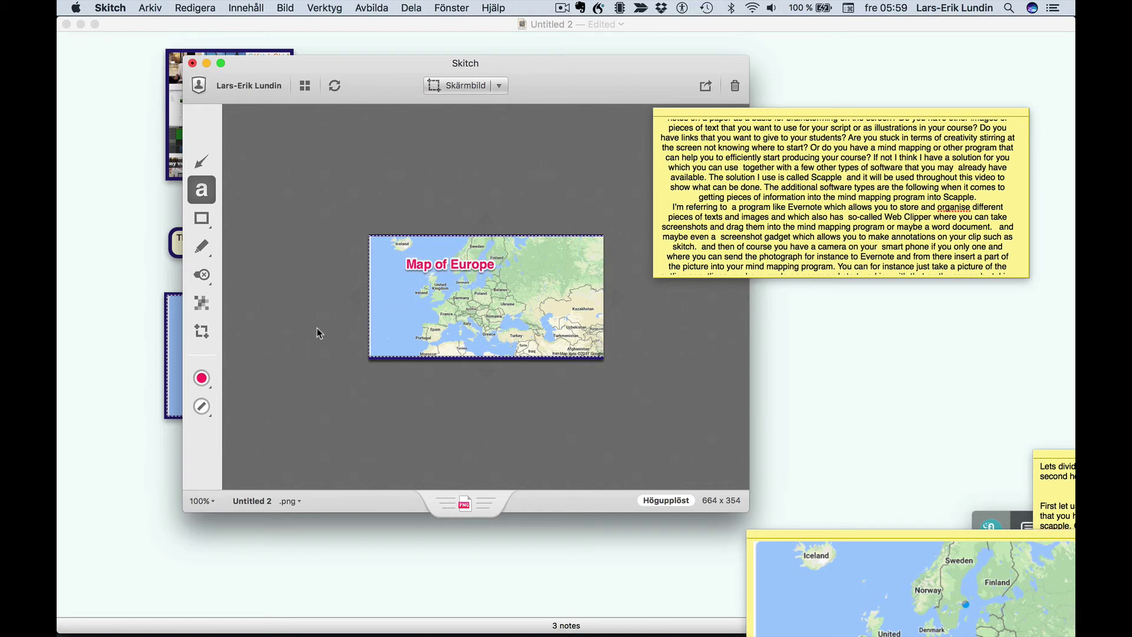